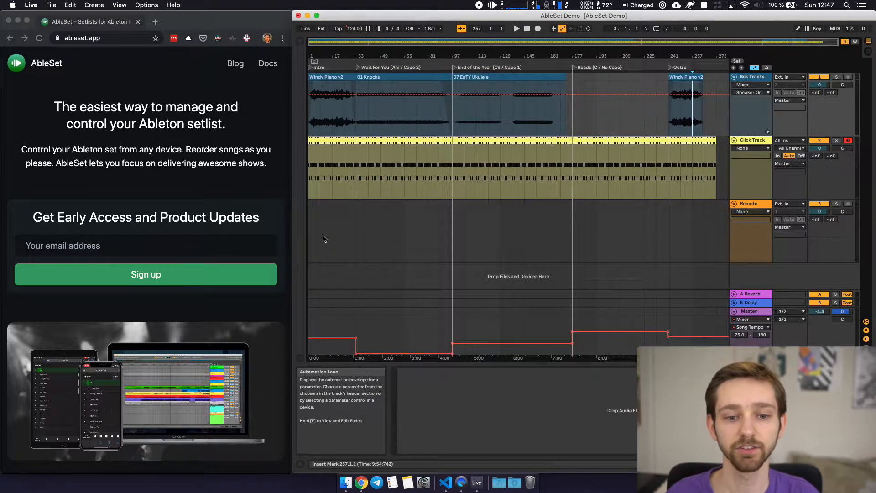
click(316, 110)
drag(381, 109, 638, 113)
click(679, 114)
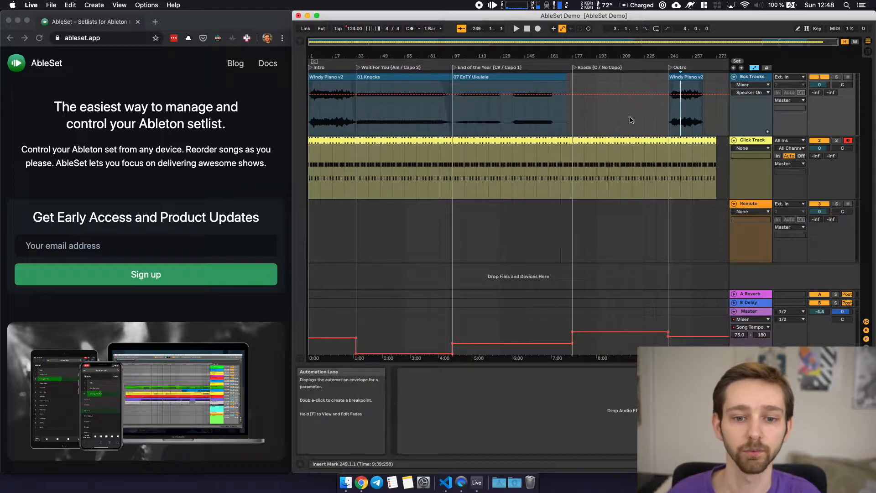
click(644, 155)
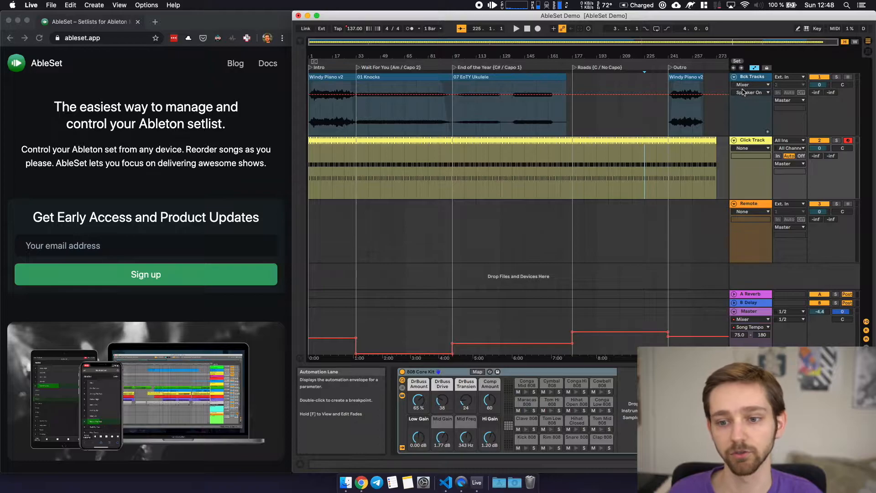
click(560, 213)
click(596, 118)
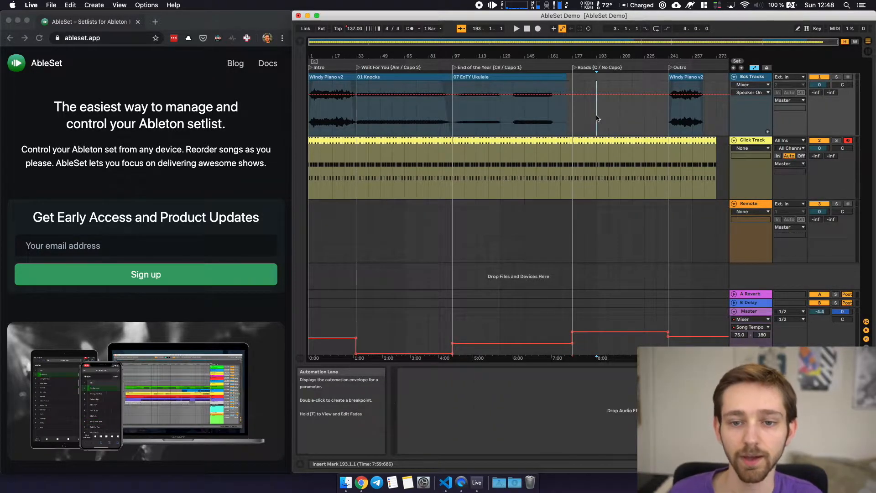
click(479, 5)
click(480, 4)
click(480, 5)
click(492, 166)
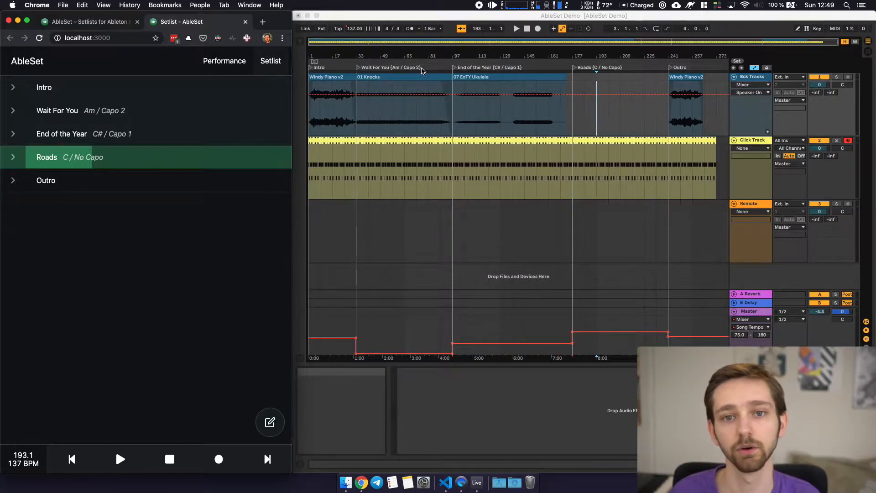
Play Wait For You from the AbleSet setlist, switch playback to End of the Year, and pause.
click(134, 110)
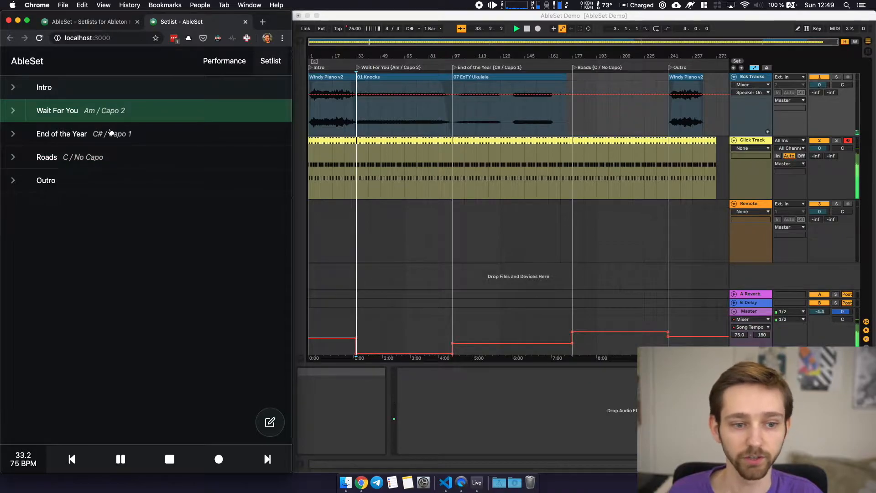
click(110, 133)
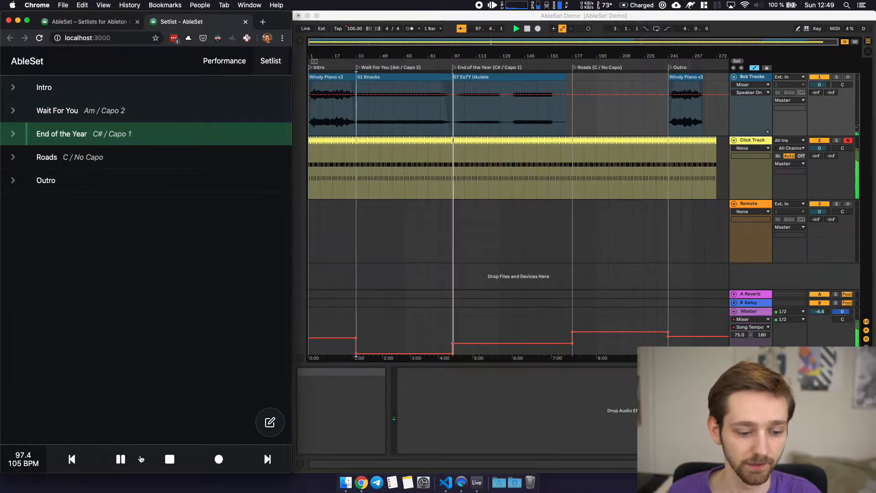
click(120, 459)
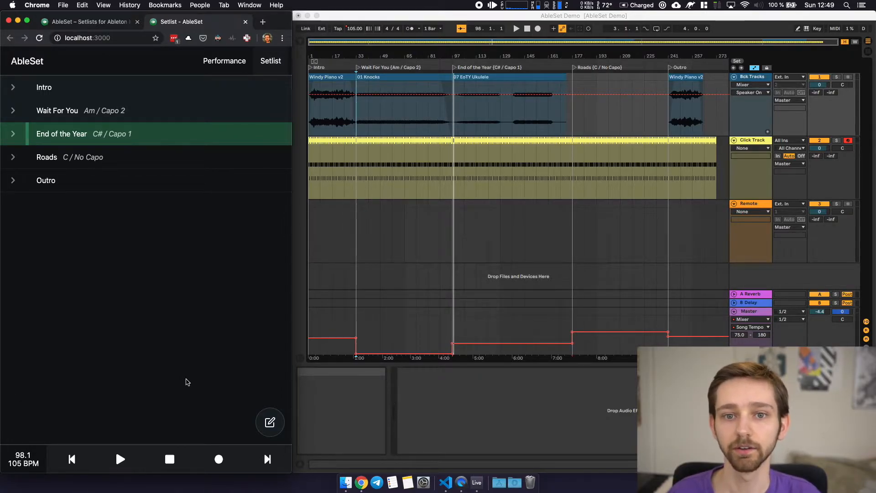
Add a locator at bar 41 within Wait For You in Ableton Live's arrangement and name it "> Verse".
click(364, 115)
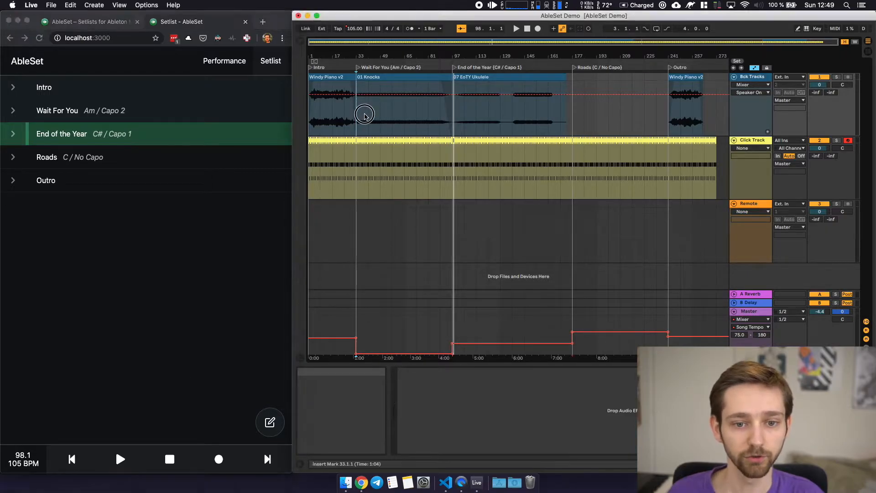
click(368, 117)
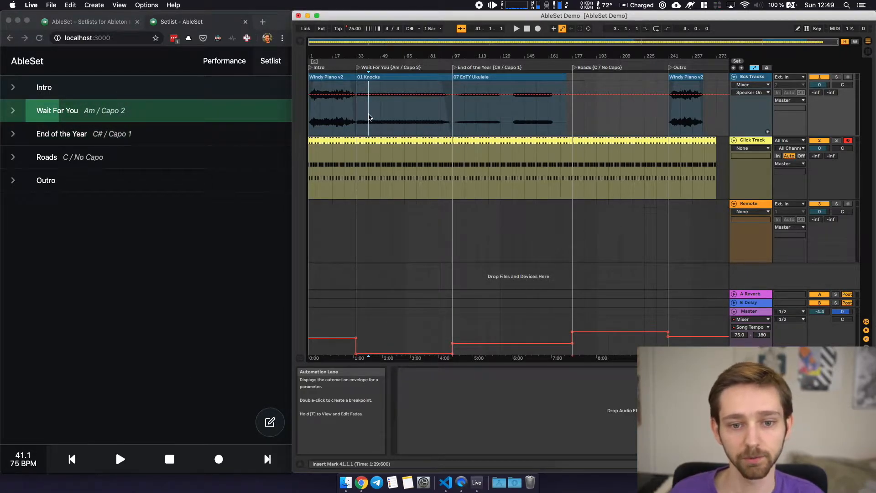
scroll(372, 120, up, 5)
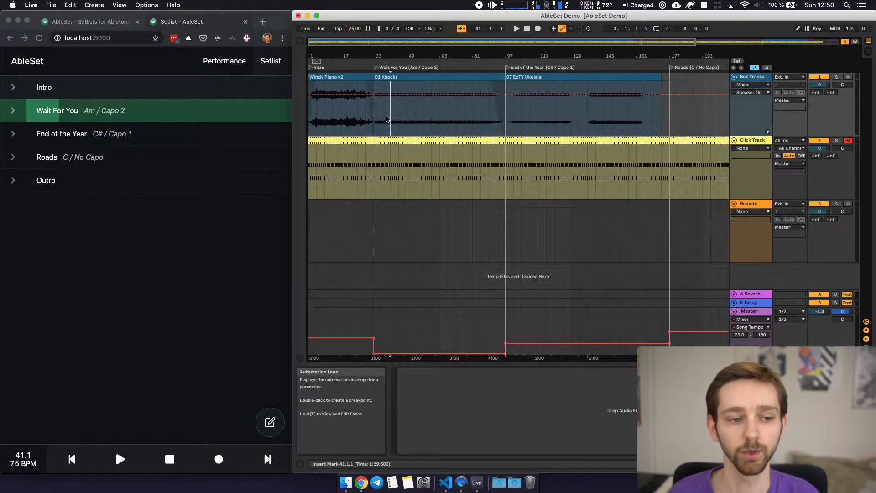
click(737, 61)
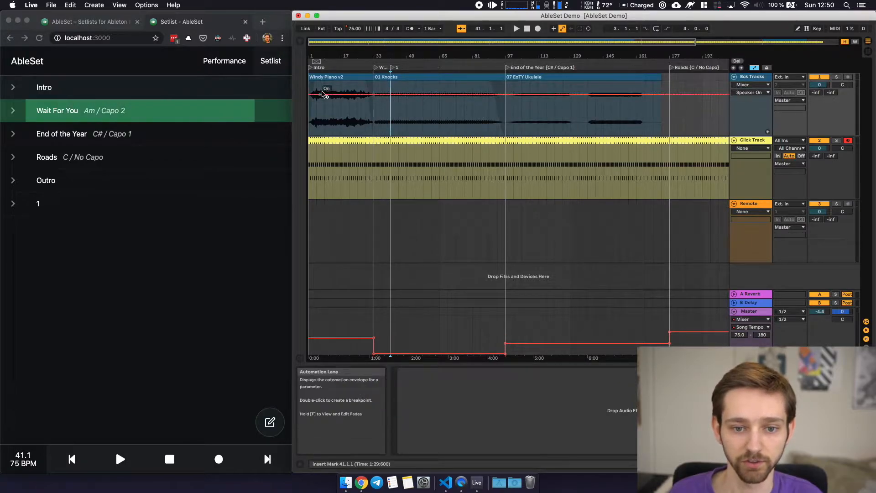
click(391, 69)
key(super+r)
text(> Verse)
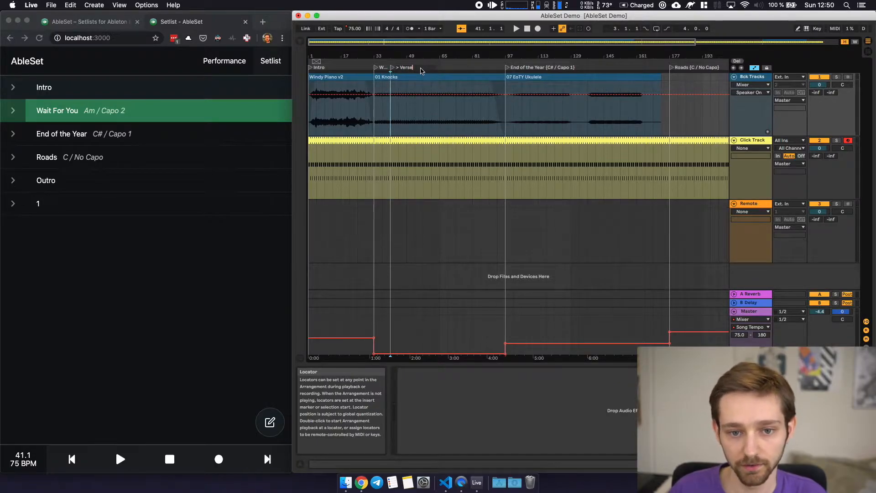
click(414, 105)
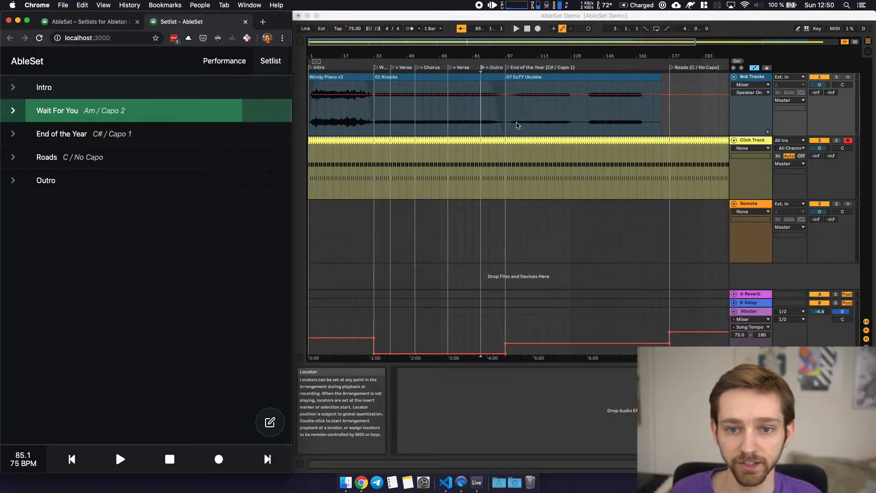
In the AbleSet setlist, play the Chorus of Wait For You, jump to its second Verse, and collapse the song's sections.
click(13, 110)
click(50, 160)
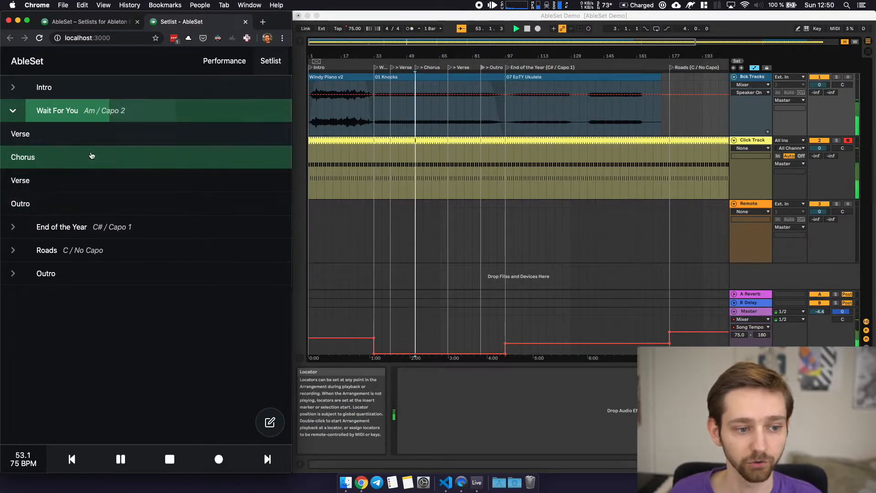
click(49, 185)
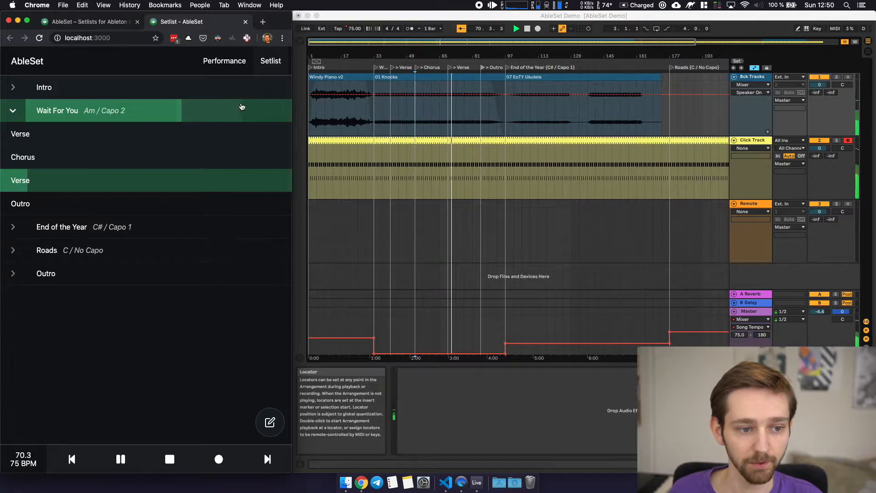
click(12, 111)
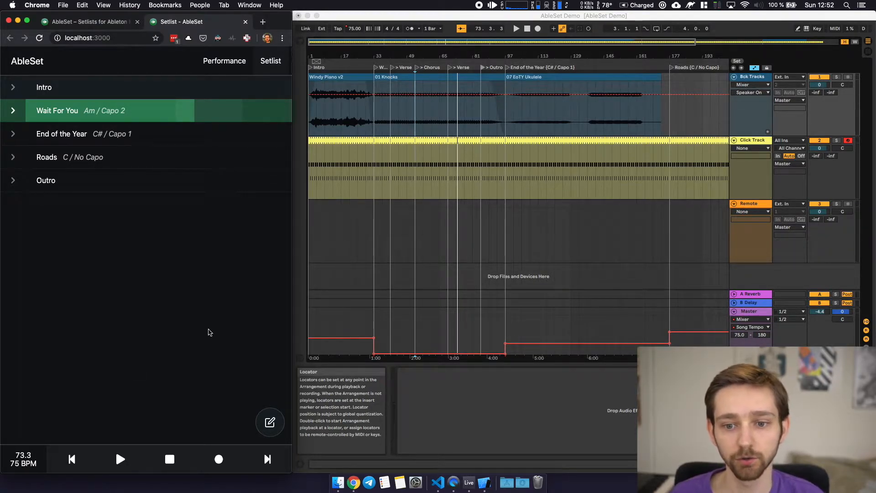
Select the End of the Year section, bars 97 to 177, across Bck Tracks and Click Track in Ableton Live.
click(584, 116)
drag(514, 111, 671, 179)
scroll(574, 212, right, 3)
scroll(574, 212, down, 3)
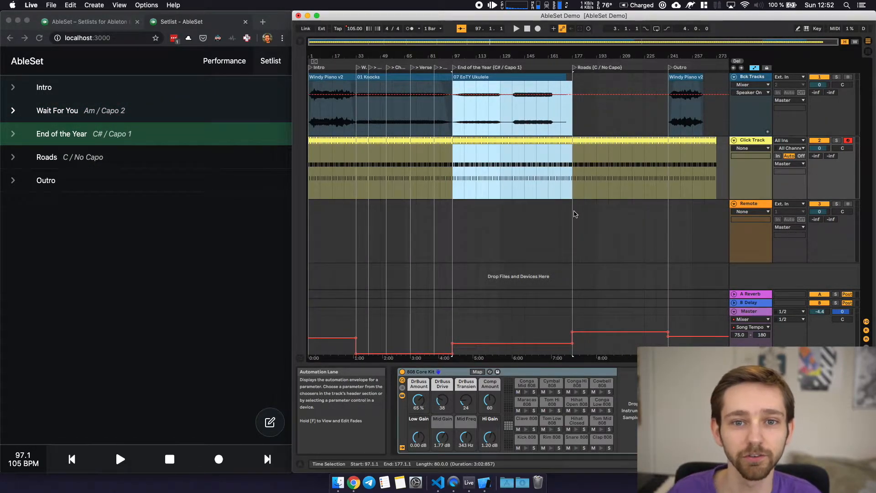
Reorder the AbleSet setlist to Intro, Roads, End of the Year, Wait For You, Outro and save it.
click(133, 307)
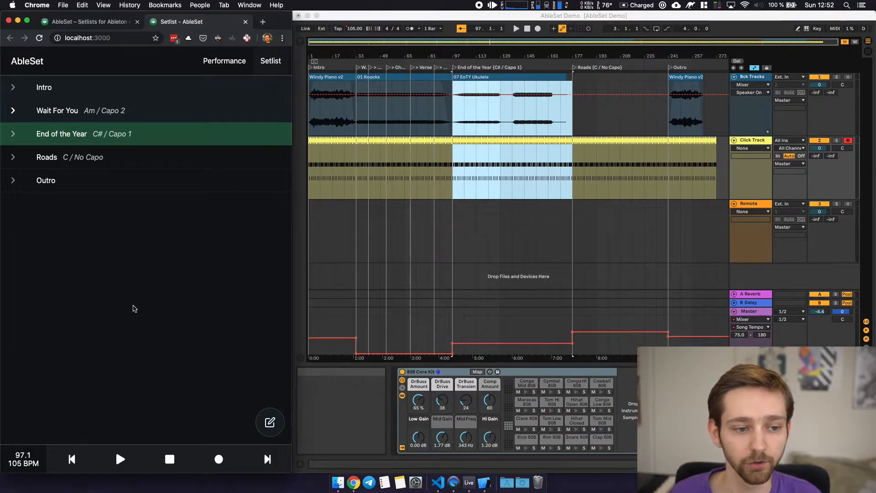
click(272, 423)
drag(12, 157, 13, 110)
drag(13, 157, 12, 134)
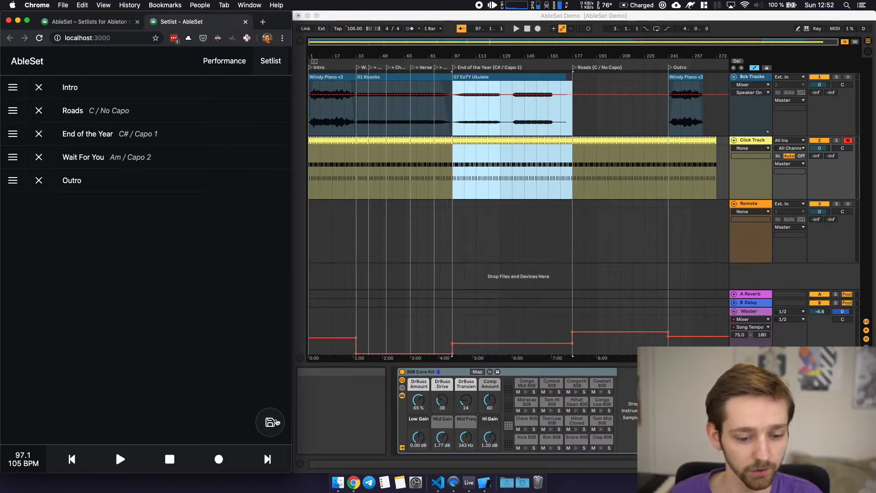
click(275, 422)
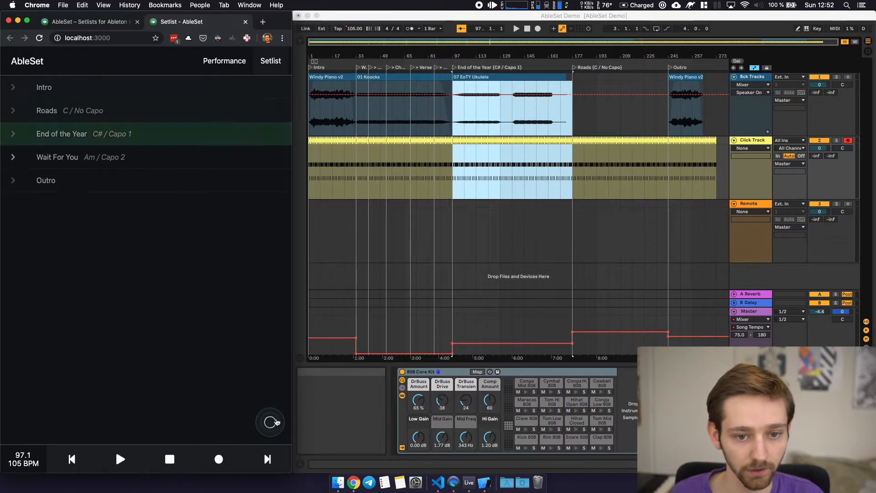
Play Ableton Live's arrangement from bar 32, near the end of Intro, to test the transition into the next setlist song.
click(340, 119)
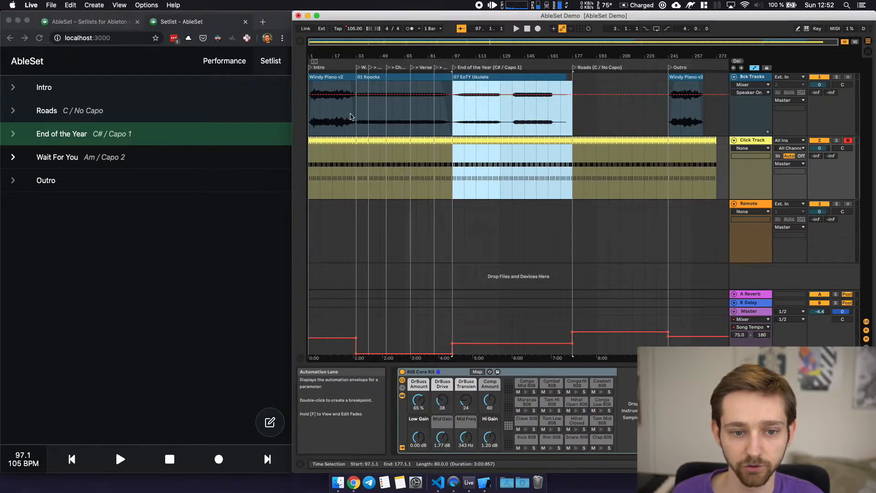
scroll(353, 117, up, 10)
click(382, 114)
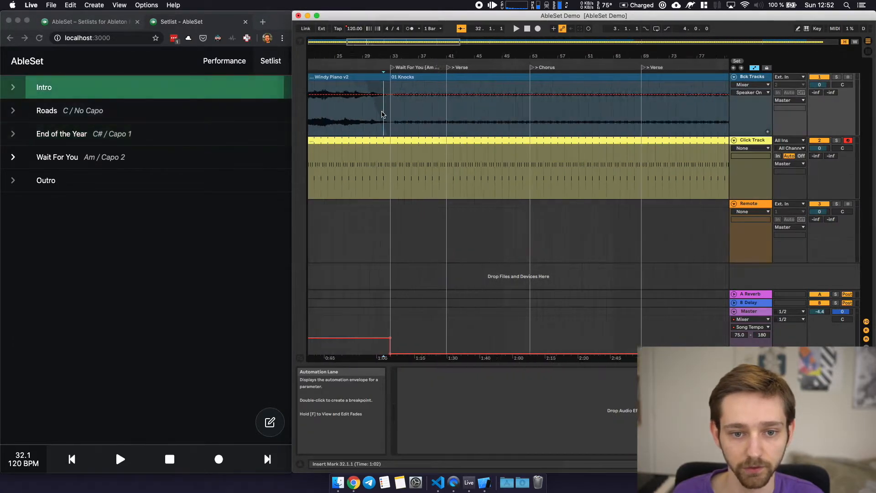
scroll(382, 114, down, 10)
key(space)
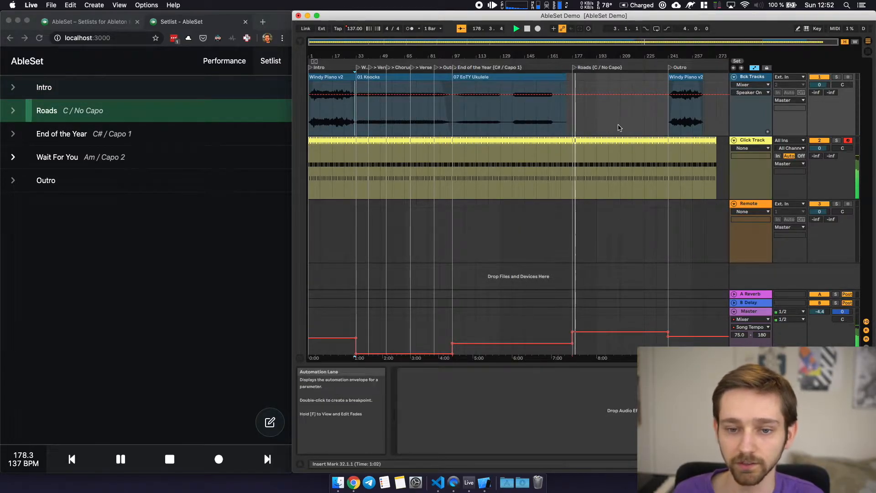
Play from bar 239, near the end of Roads, through the transition to the next setlist song and stop playback.
click(665, 123)
key(space)
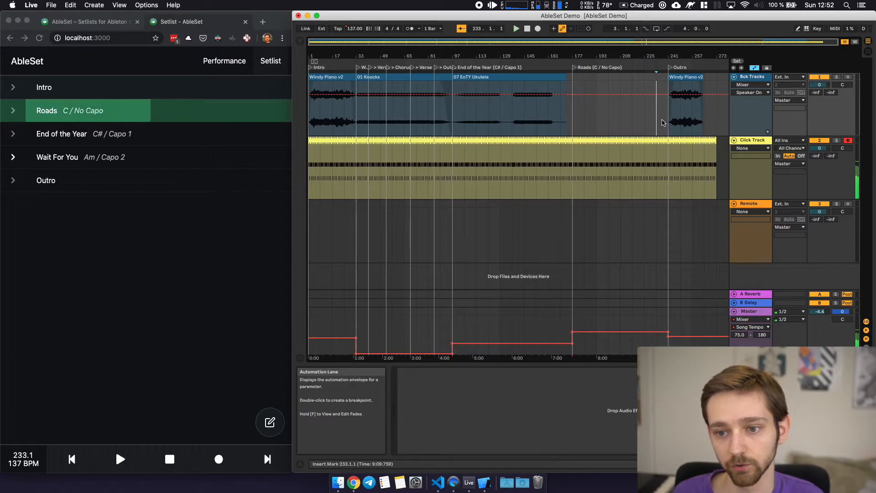
click(666, 122)
key(space)
scroll(666, 122, down, 5)
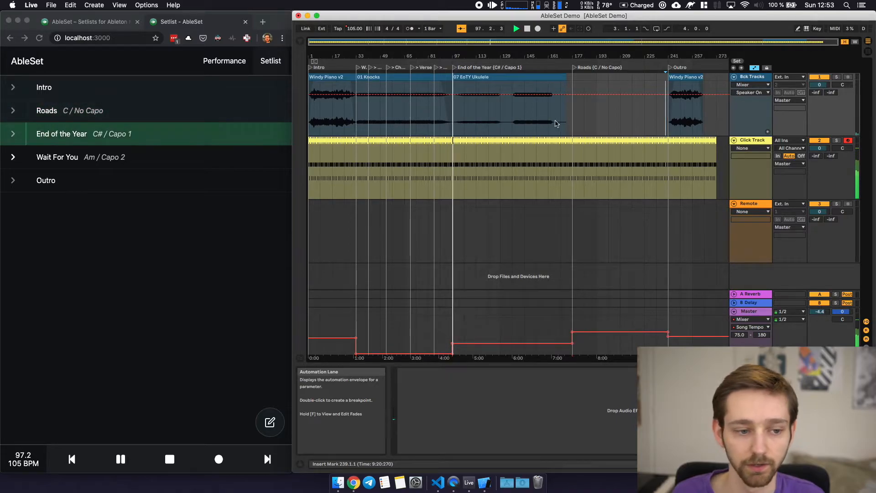
click(68, 305)
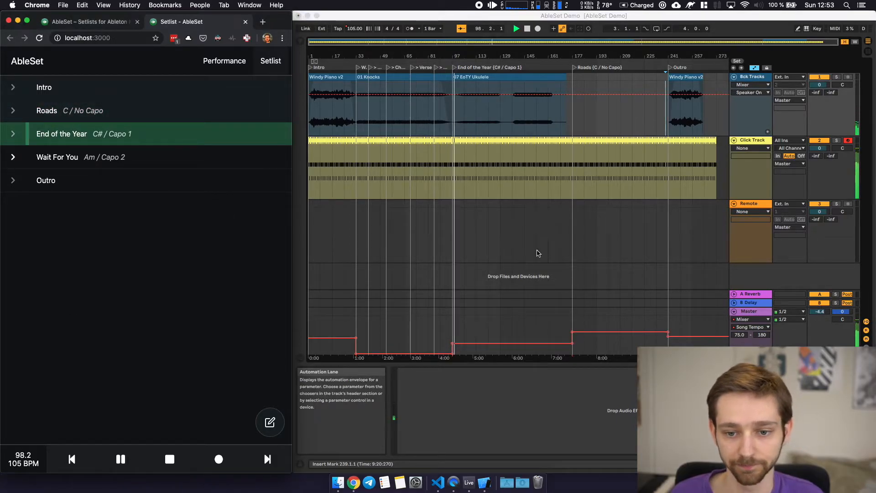
click(581, 235)
key(space)
Remove End of the Year from the AbleSet setlist and save the edited setlist.
click(164, 335)
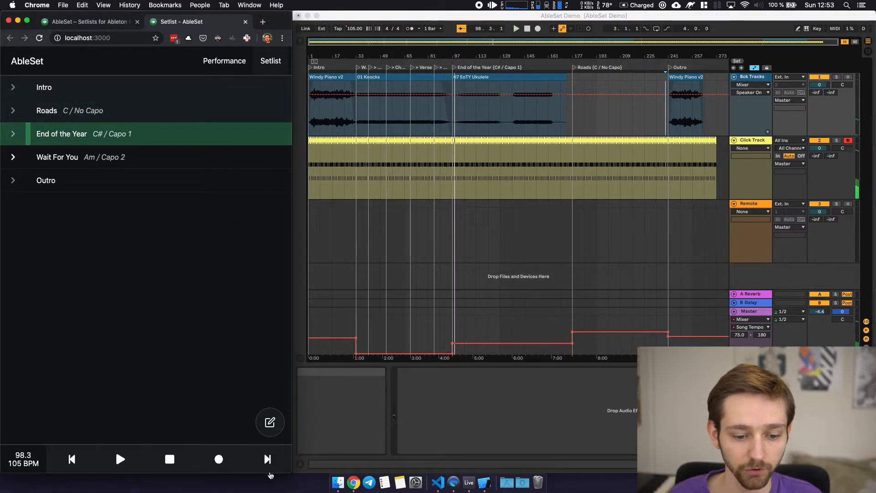
click(270, 422)
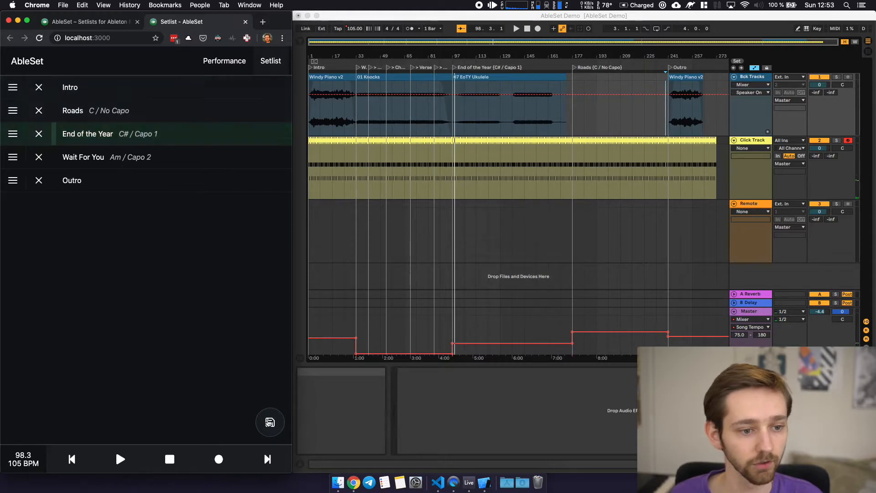
click(38, 133)
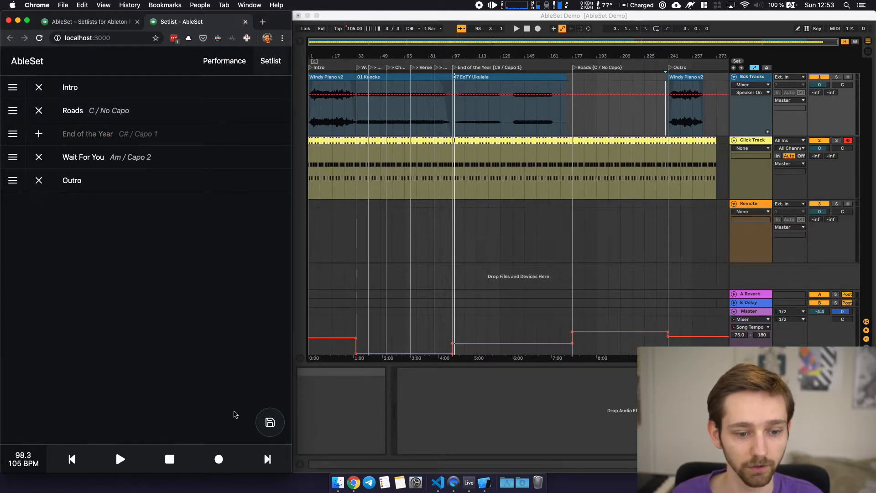
click(271, 422)
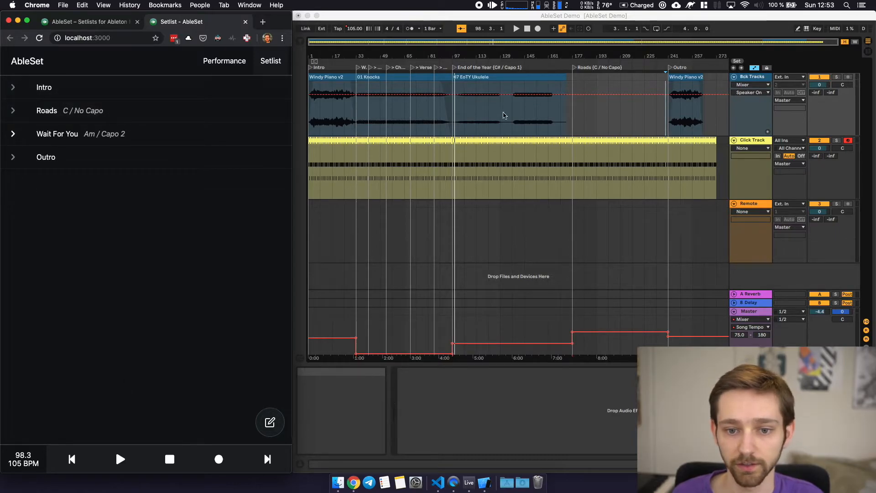
click(437, 117)
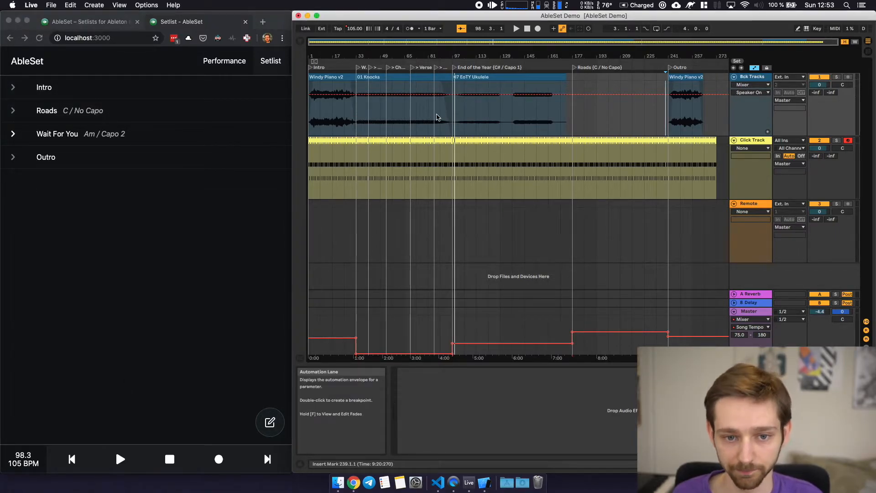
click(244, 275)
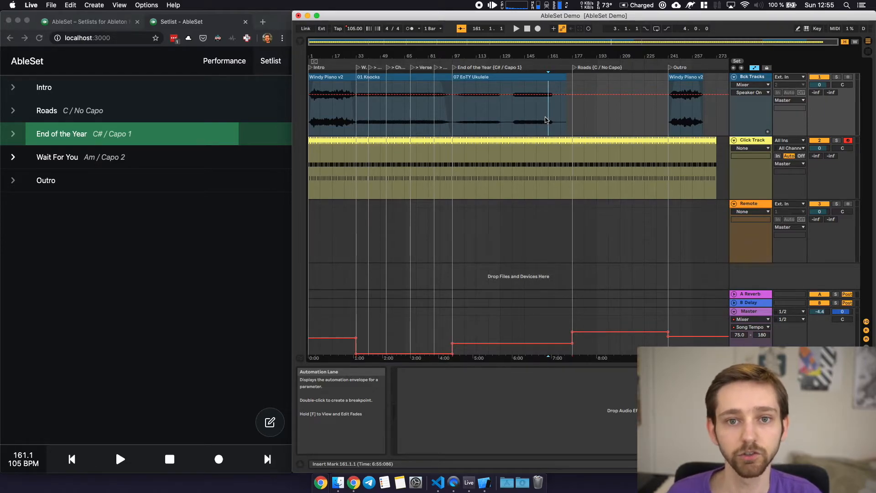
Rename the Roads locator at bar 177 so its name starts with a period.
scroll(605, 132, up, 5)
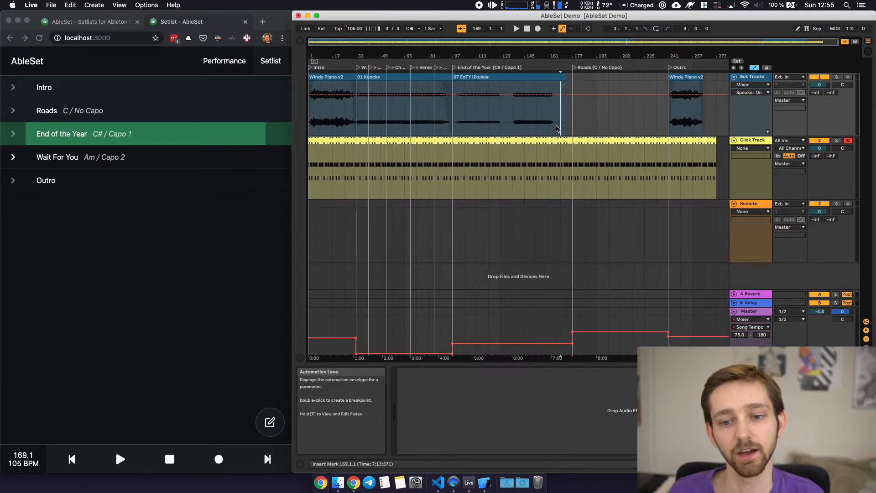
scroll(557, 129, up, 5)
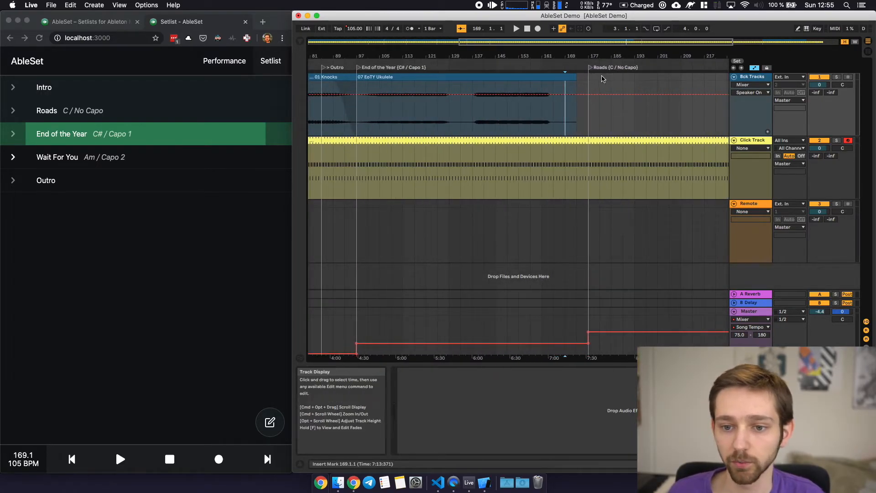
click(574, 121)
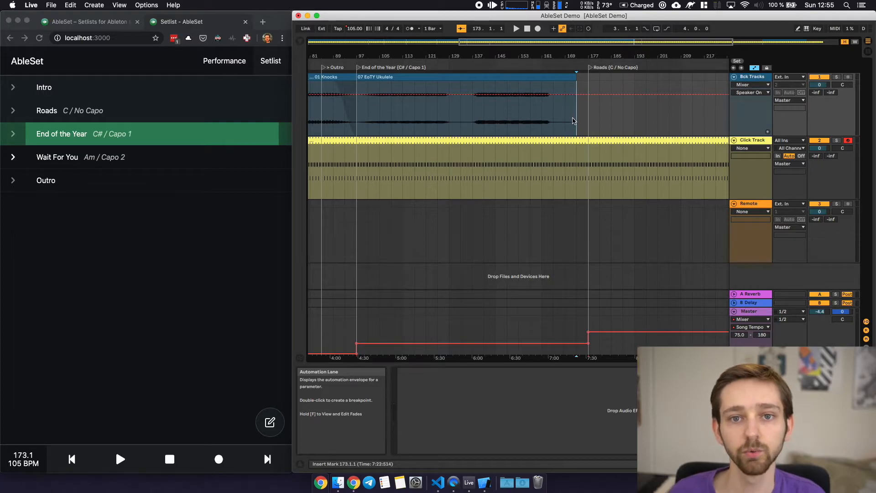
click(590, 68)
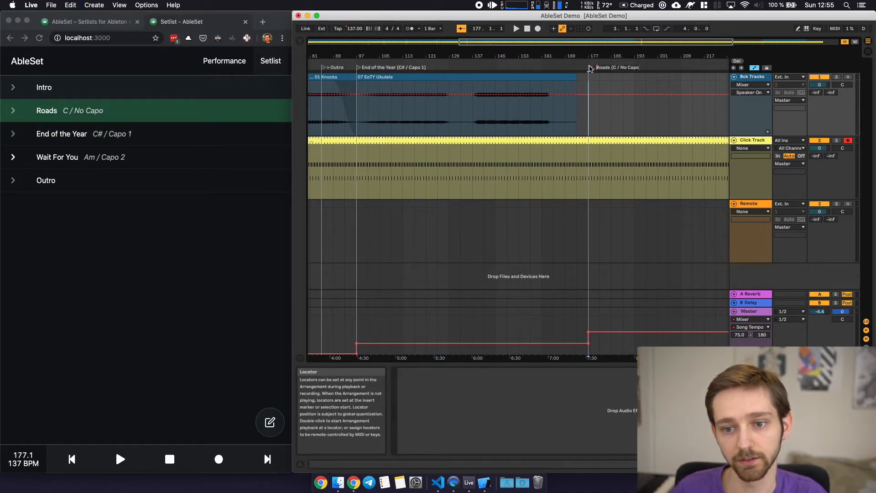
key(Return)
scroll(553, 148, down, 5)
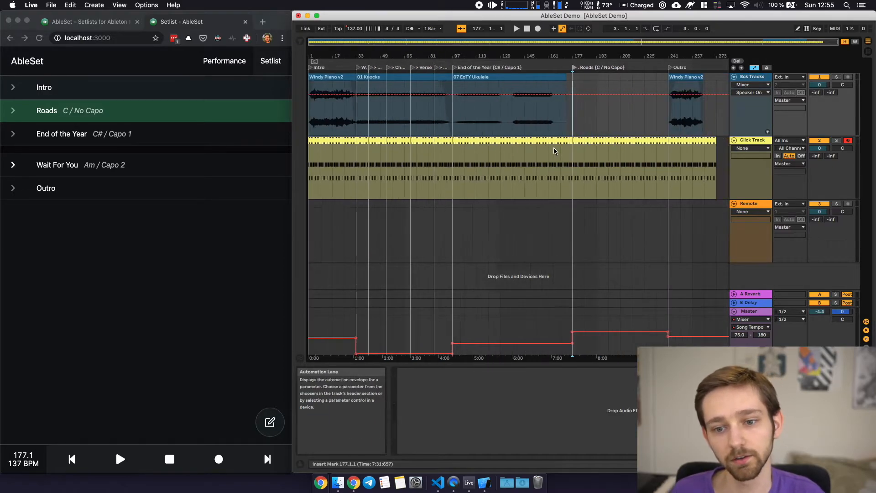
Play the last bars of End of the Year up to the Roads locator to test the stop between songs.
click(562, 127)
scroll(562, 128, up, 3)
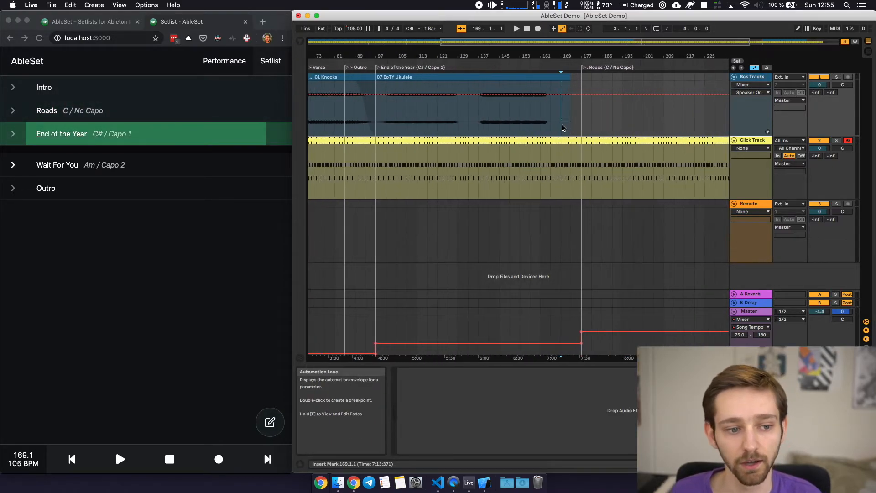
scroll(574, 116, down, 3)
click(530, 128)
key(space)
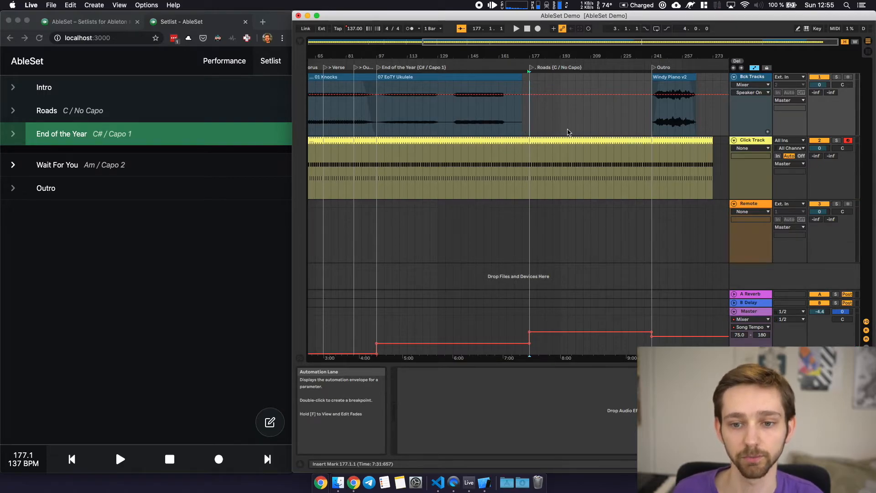
Set a locator at bar 173, where the End of the Year clip ends, and name it STOP.
click(522, 123)
click(736, 60)
click(524, 68)
key(super+r)
text(S)
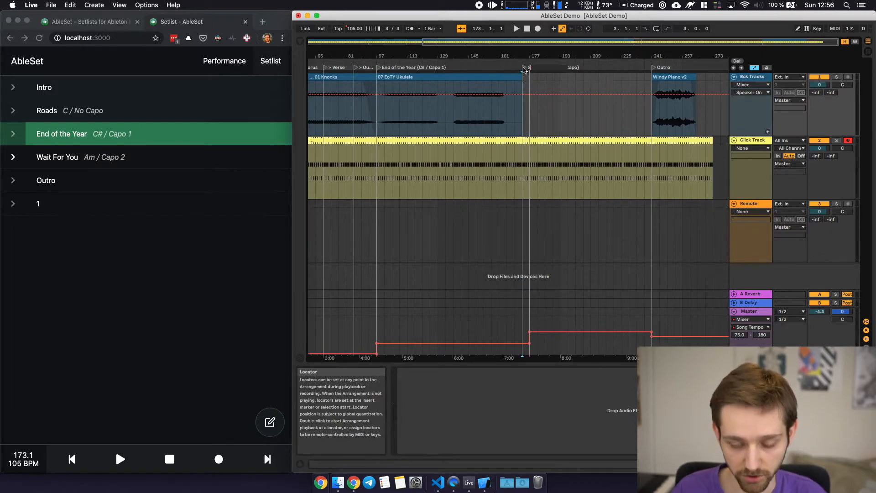
text(TOPads {C / No Capo)
key(Return)
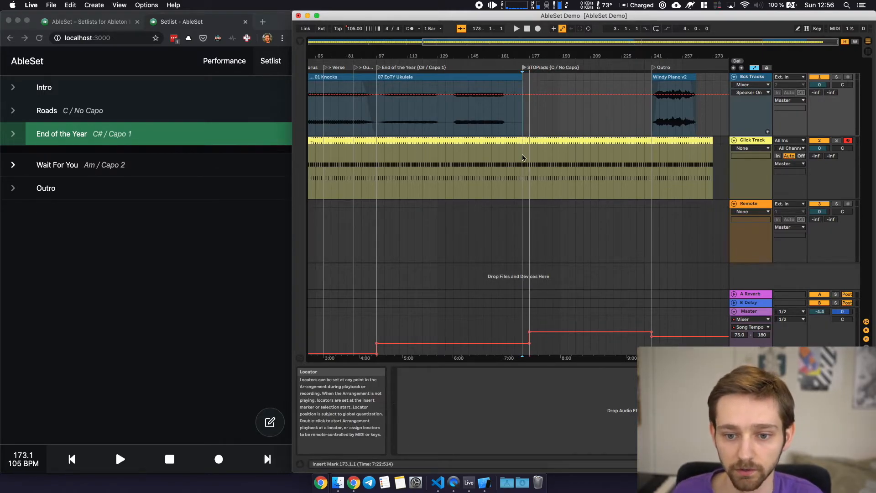
Delete the Click Track section between the STOP and Roads locators, from bar 173 to 177.
drag(528, 138, 520, 139)
click(516, 164)
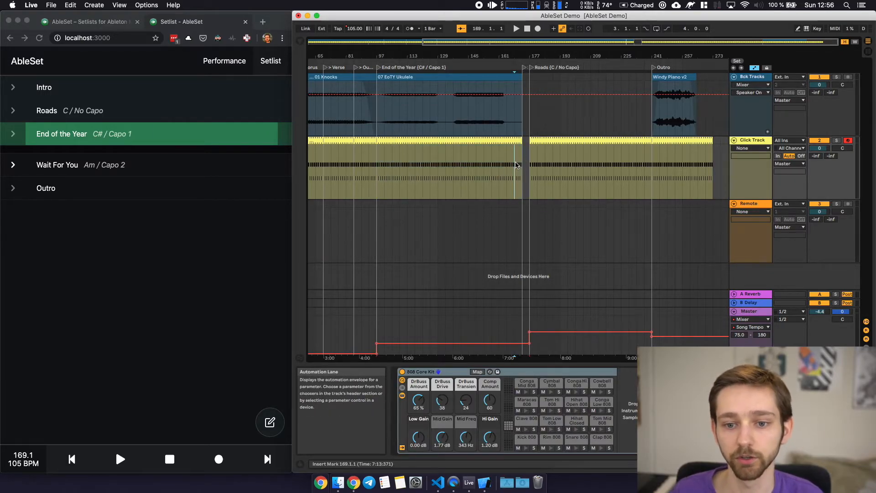
Play the arrangement from bar 172, just before the STOP locator, to test the automatic stop.
click(499, 112)
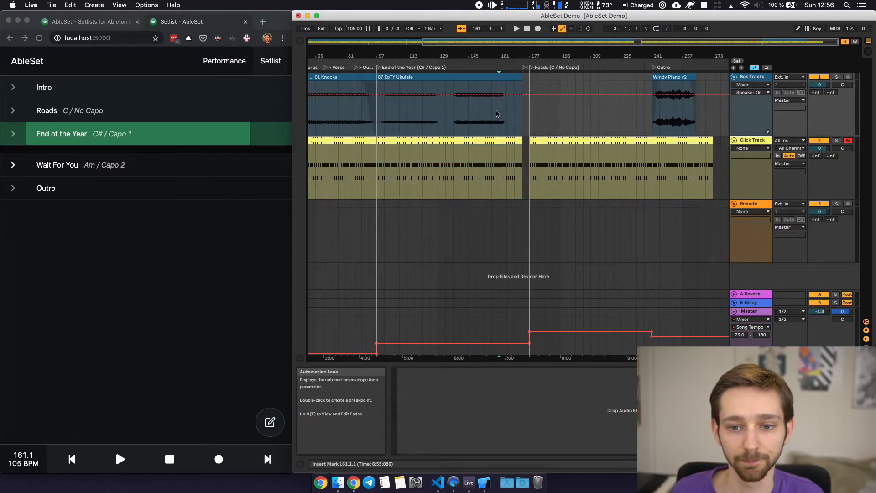
scroll(520, 120, up, 5)
click(524, 119)
key(space)
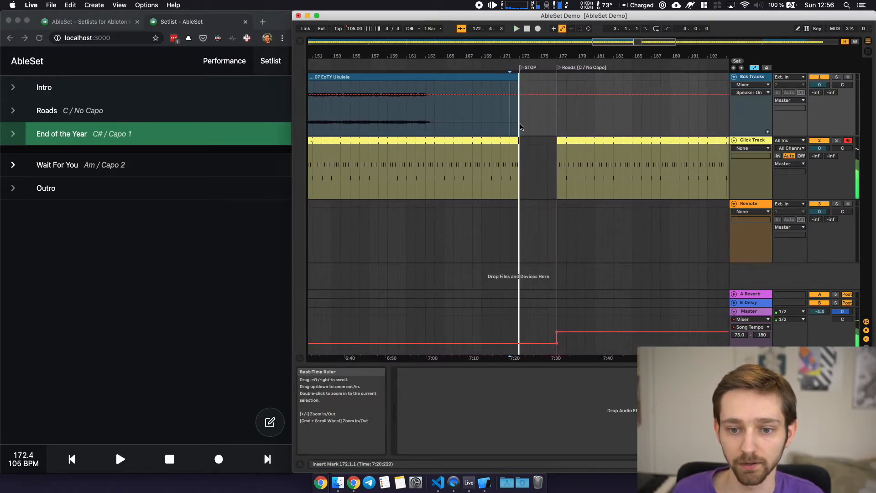
scroll(490, 243, down, 2)
scroll(490, 243, down, 2)
click(486, 245)
click(97, 264)
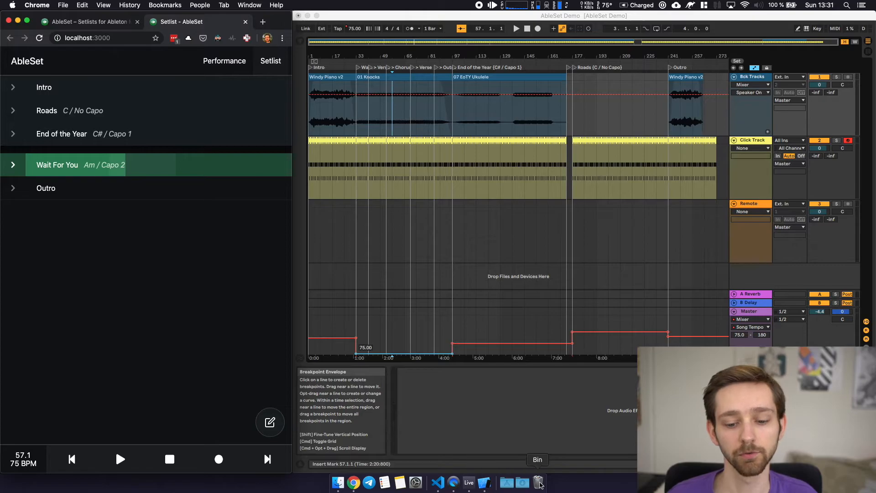
Switch to the iPad in Simulator, skip between setlist songs to End of the Year, and start and pause its playback.
click(485, 483)
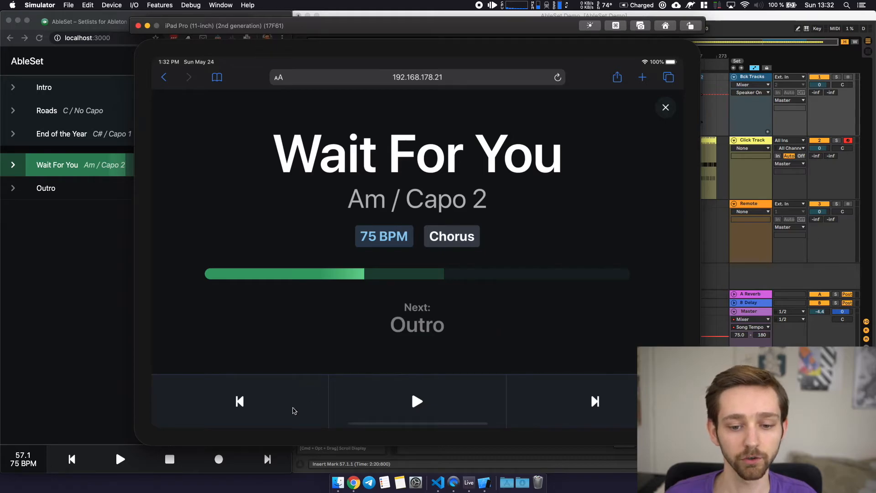
click(294, 409)
click(622, 398)
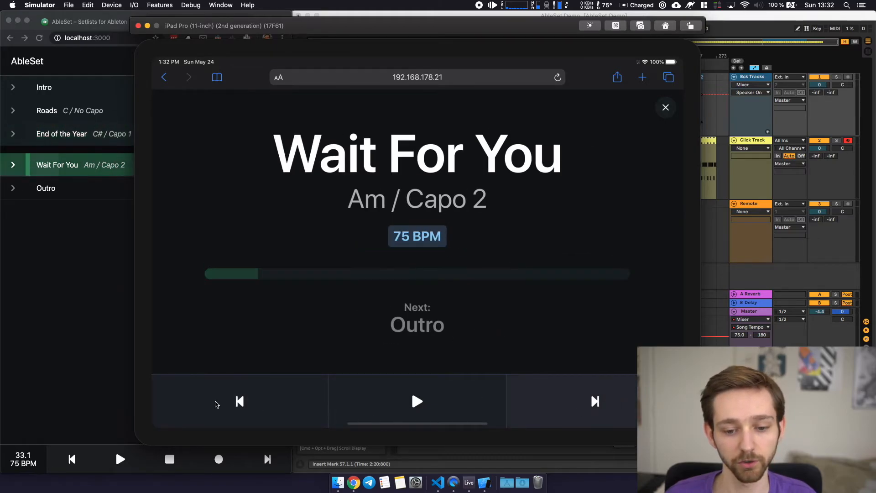
click(217, 404)
click(426, 392)
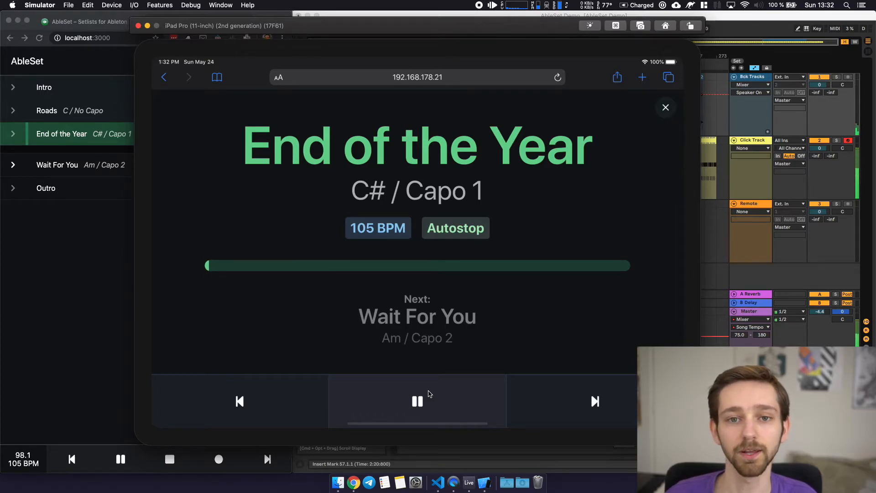
click(428, 394)
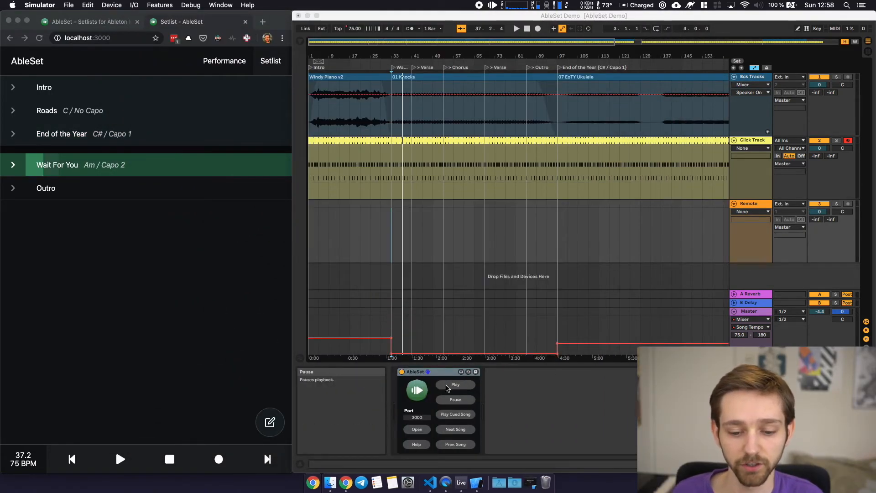
Select the AbleSet device on the Remote track to show its playback and song controls.
click(443, 375)
drag(443, 375, 558, 402)
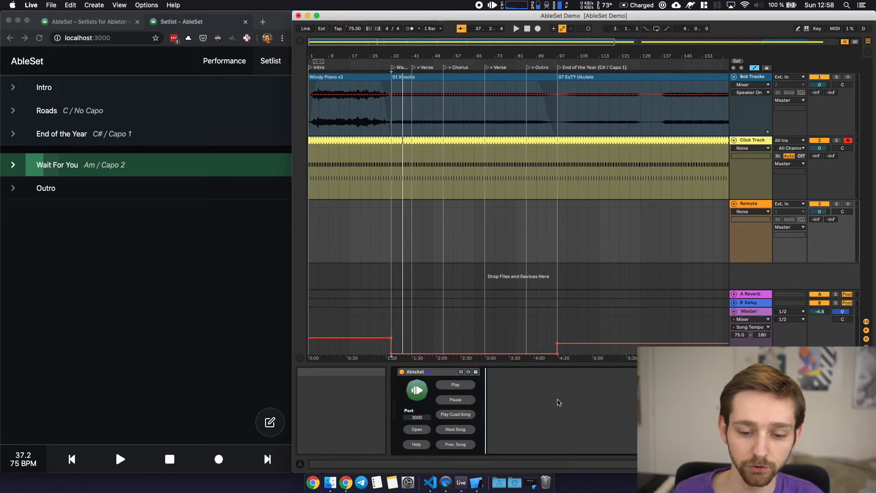
click(440, 372)
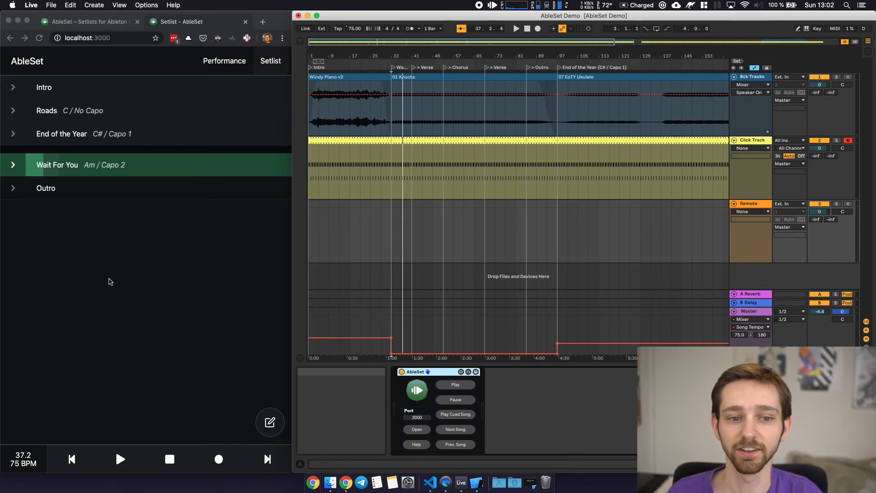
Switch to Chrome and show the AbleSet website at ableset.app.
click(109, 291)
click(113, 23)
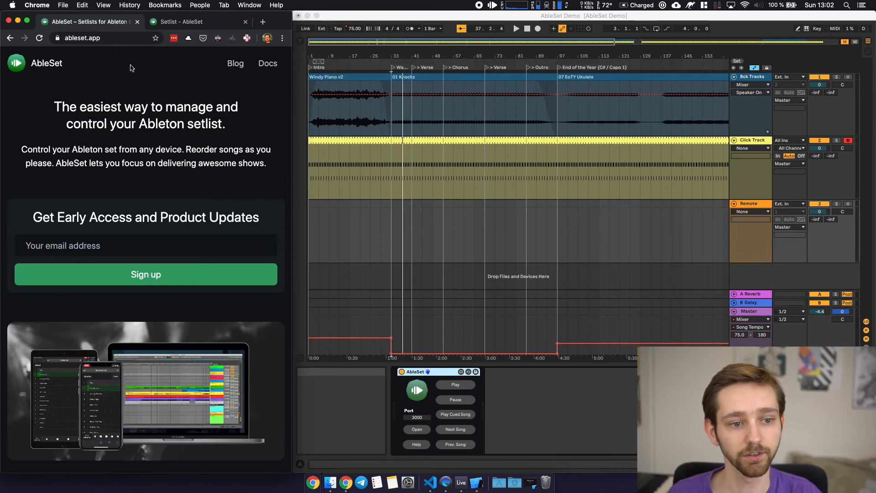